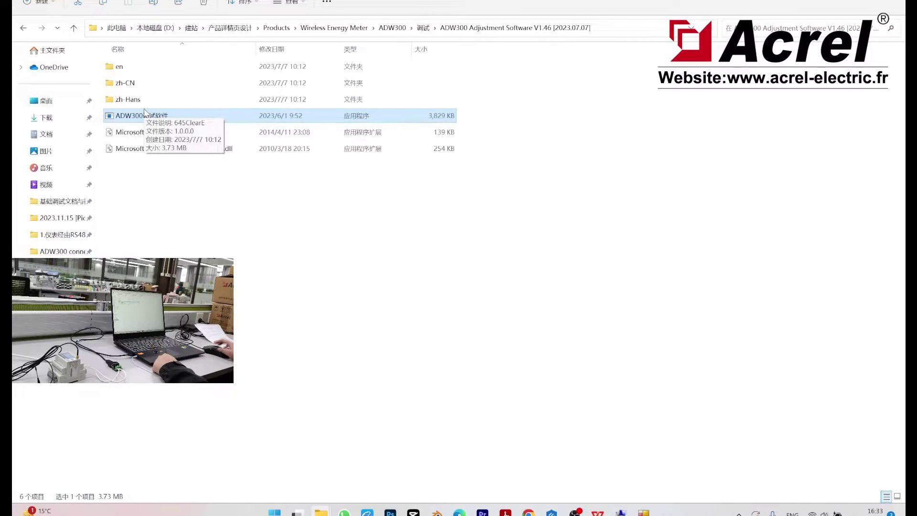
# - Switch the adjustment software's interface language from Chinese to English
pyautogui.click(644, 511)
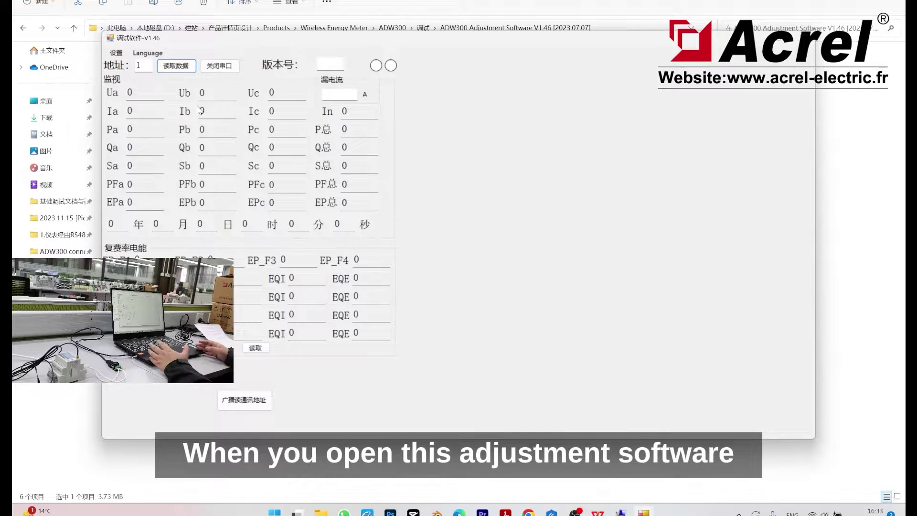
pyautogui.click(140, 55)
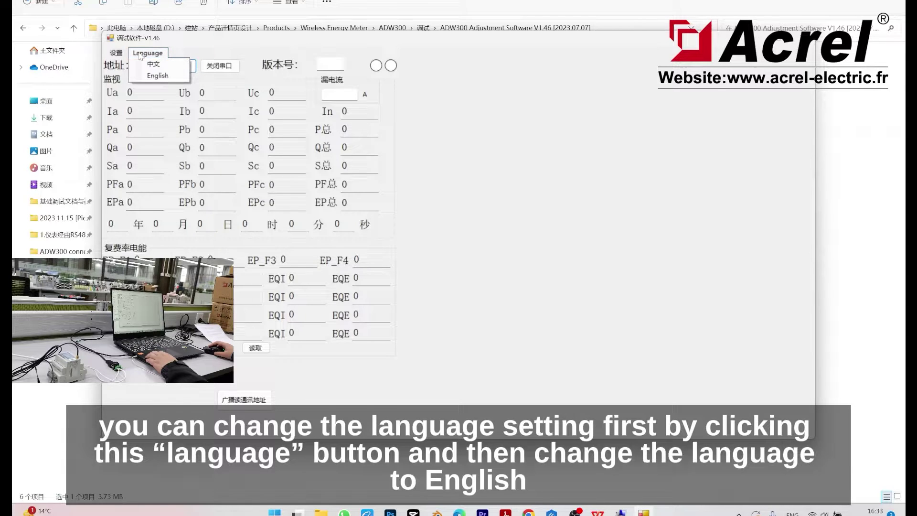
pyautogui.click(151, 77)
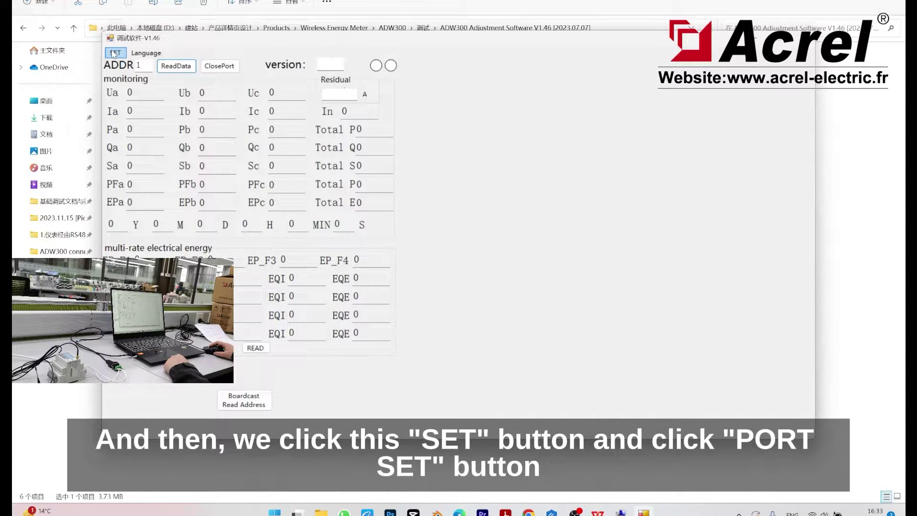
# - Open the serial port settings (PortSET) and check Device Manager to confirm the USB adapter is on COM3 at 9600 baud
pyautogui.click(114, 53)
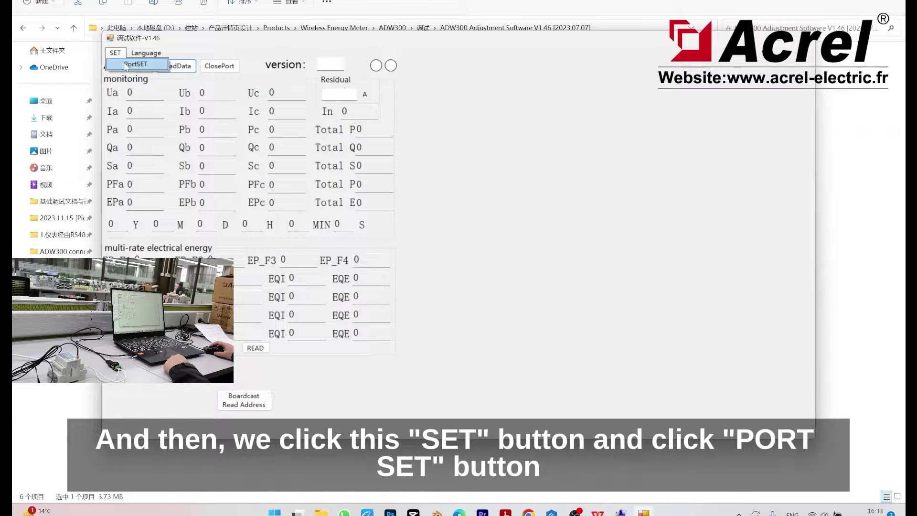
pyautogui.click(127, 66)
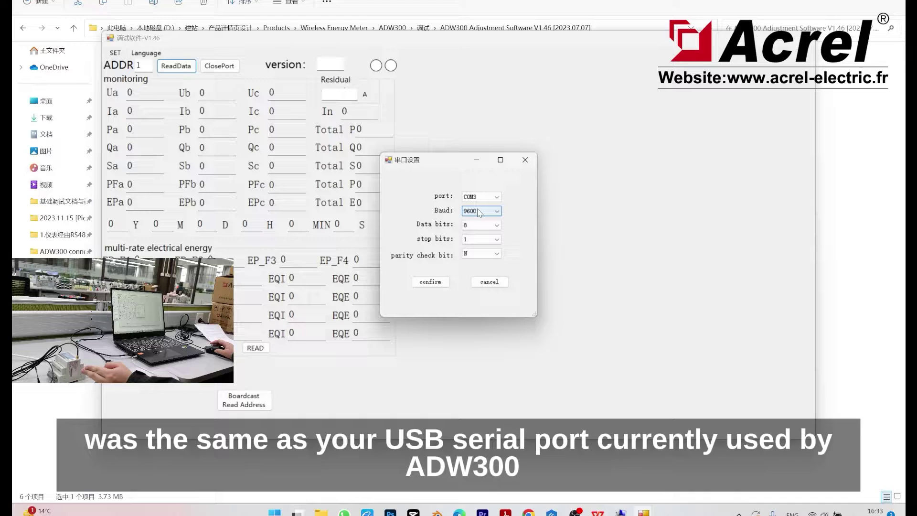
pyautogui.click(621, 510)
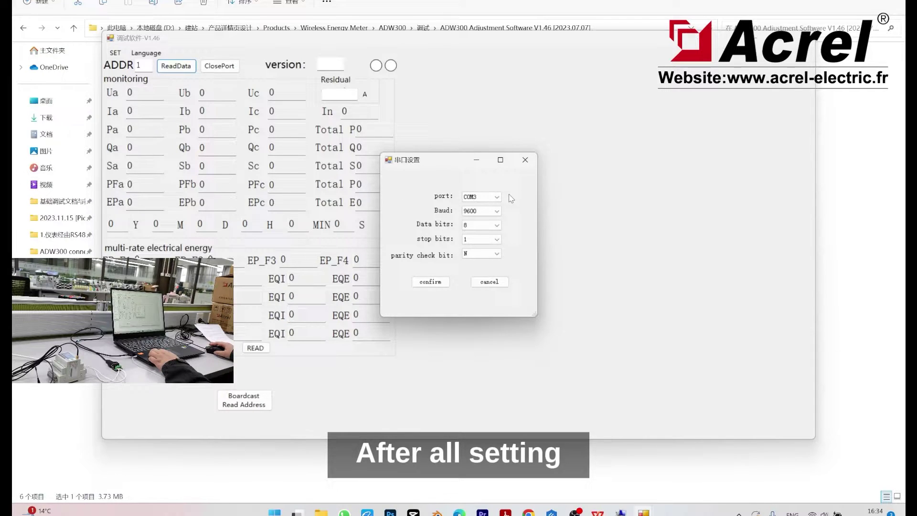
# - Open COM3 and broadcast-read the meter address, retrying until it returns address 10 and version 2298
pyautogui.click(423, 283)
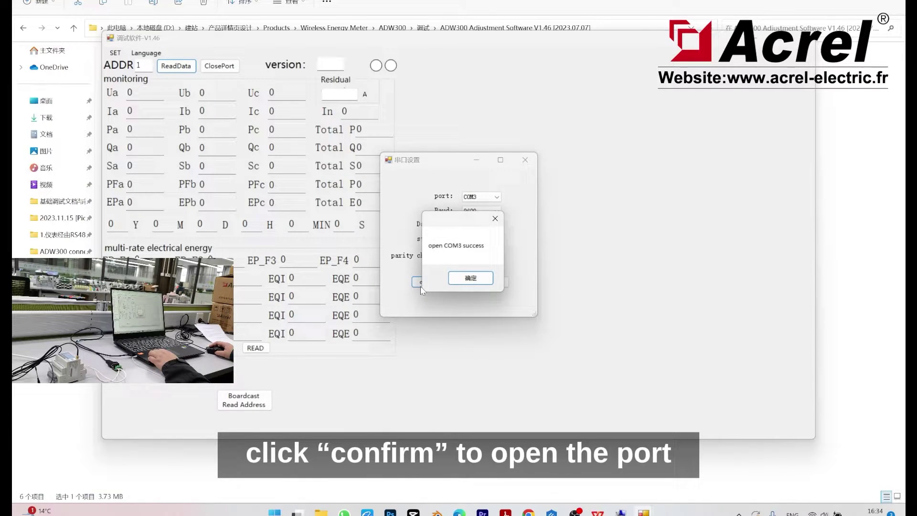
pyautogui.click(478, 281)
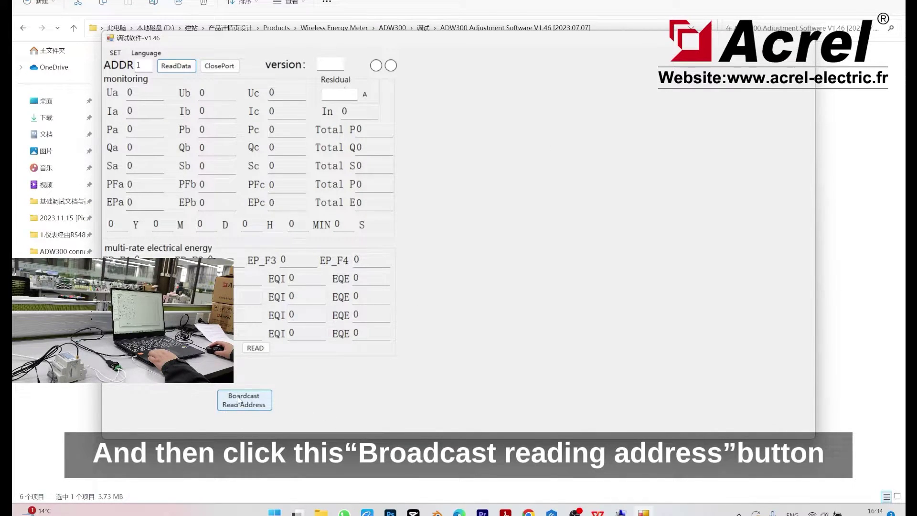
pyautogui.click(252, 410)
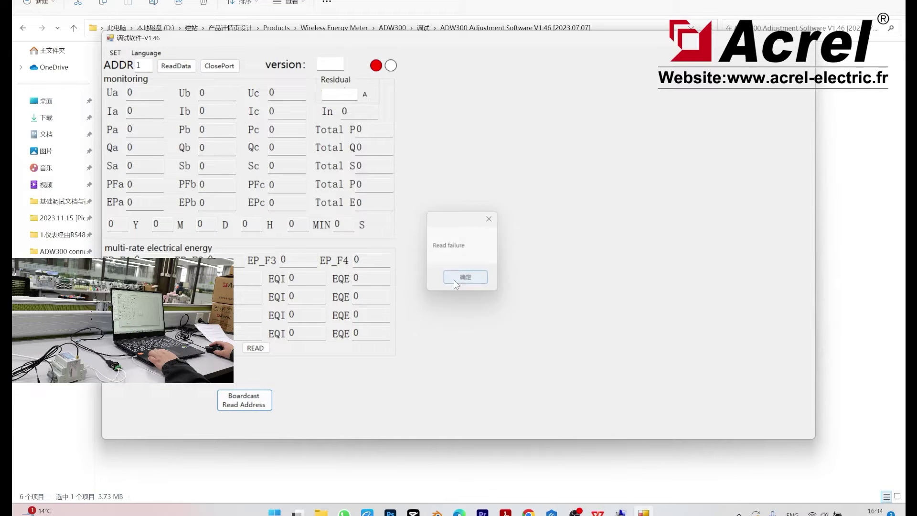
pyautogui.click(466, 279)
pyautogui.click(261, 402)
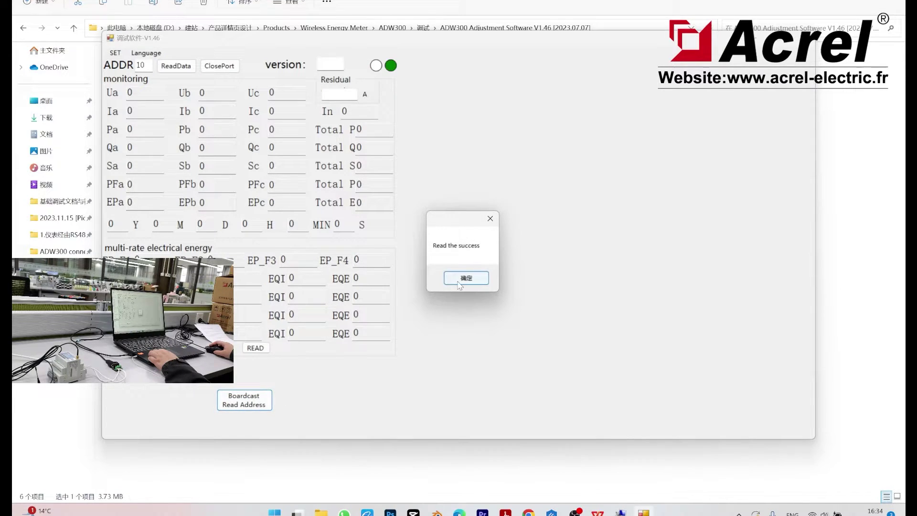
pyautogui.click(461, 281)
pyautogui.click(523, 280)
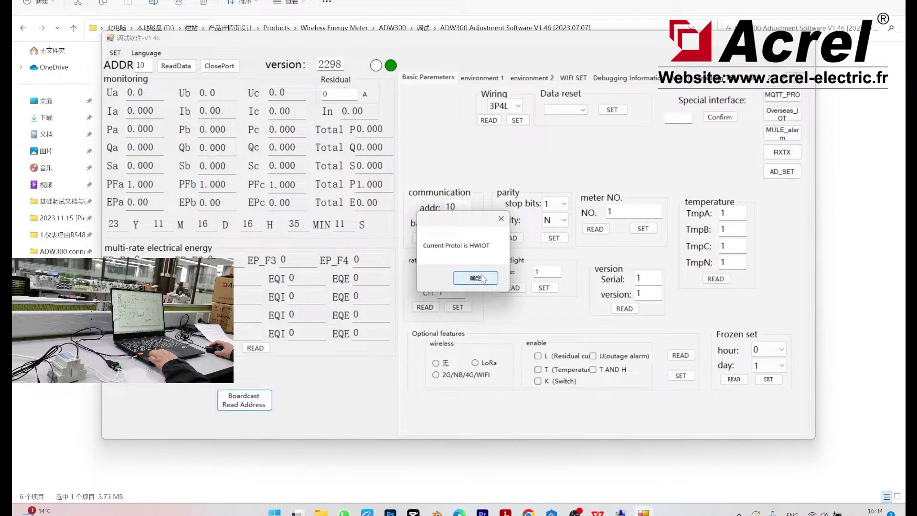
pyautogui.click(486, 281)
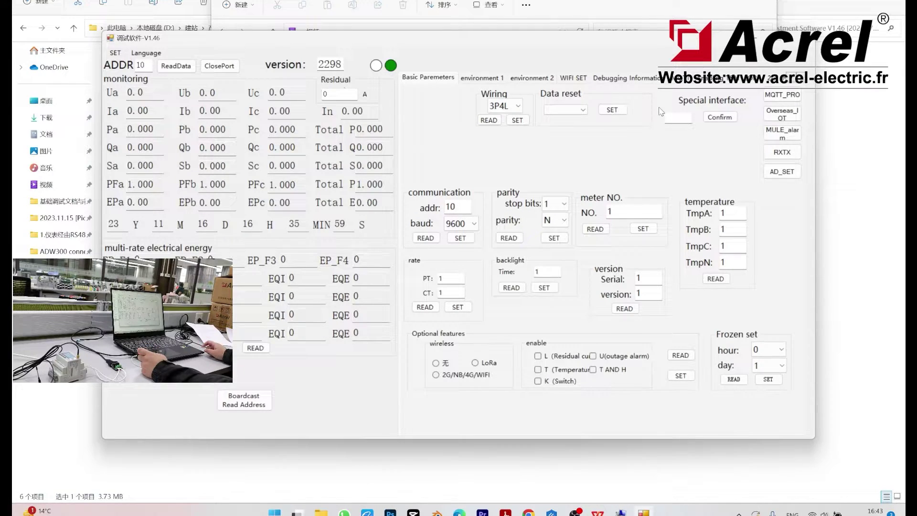
# - Load the meter's current WiFi settings on the WIFI SET page, retrying after the no-reply error
pyautogui.click(578, 78)
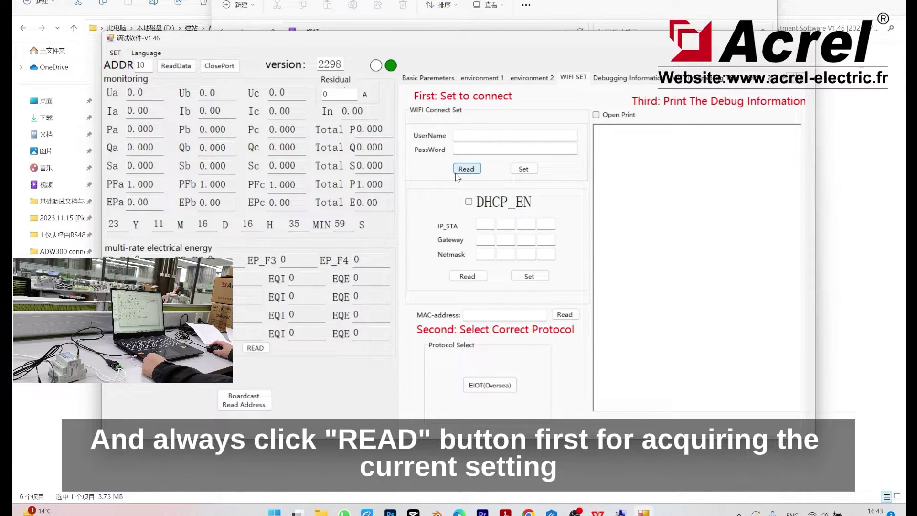
pyautogui.click(456, 173)
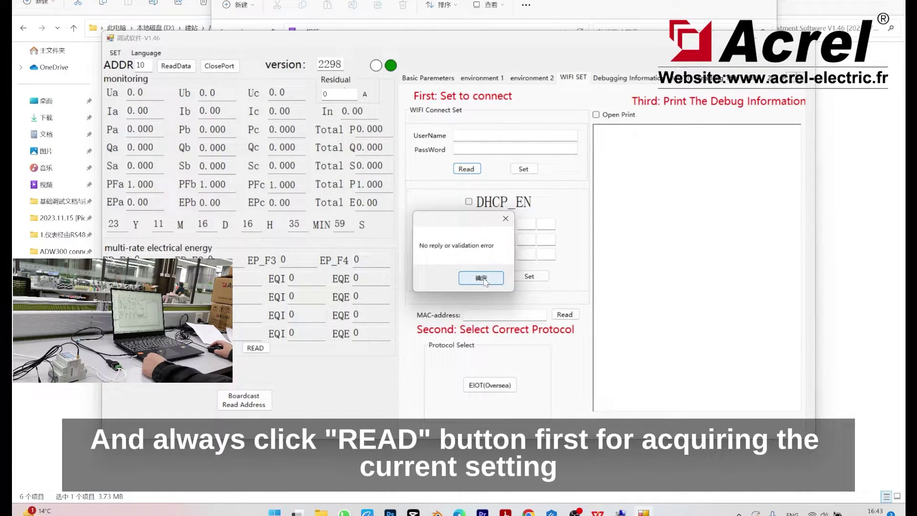
pyautogui.click(483, 280)
pyautogui.click(470, 173)
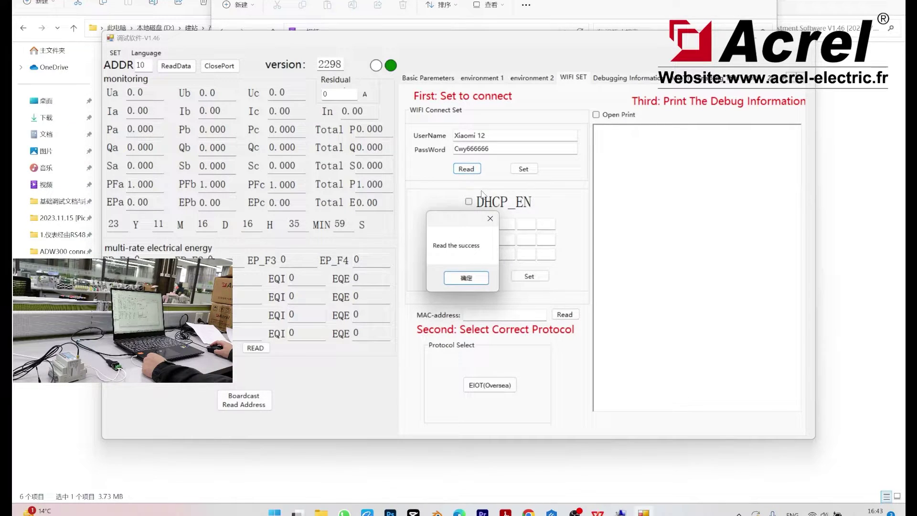
pyautogui.click(470, 276)
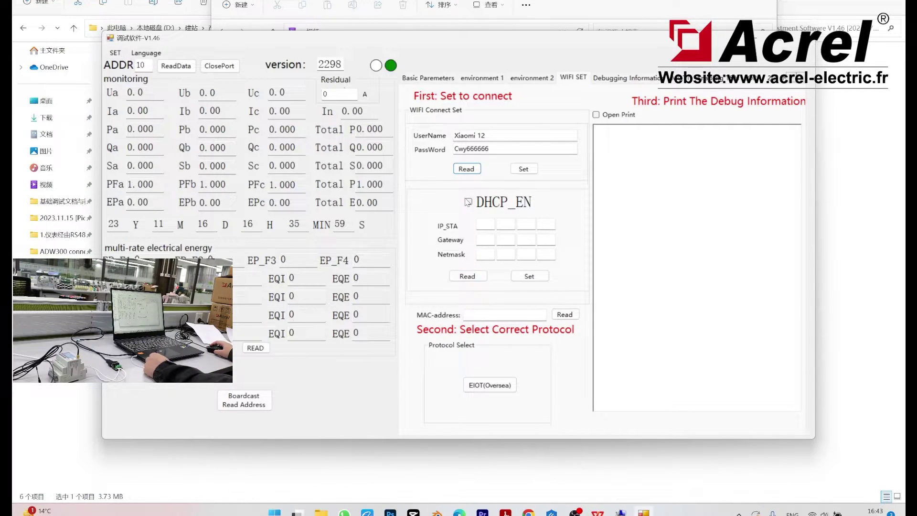
# - Set the WiFi name to 'Acrel' and enter the new WiFi password
pyautogui.moveTo(522, 135); pyautogui.dragTo(433, 143)
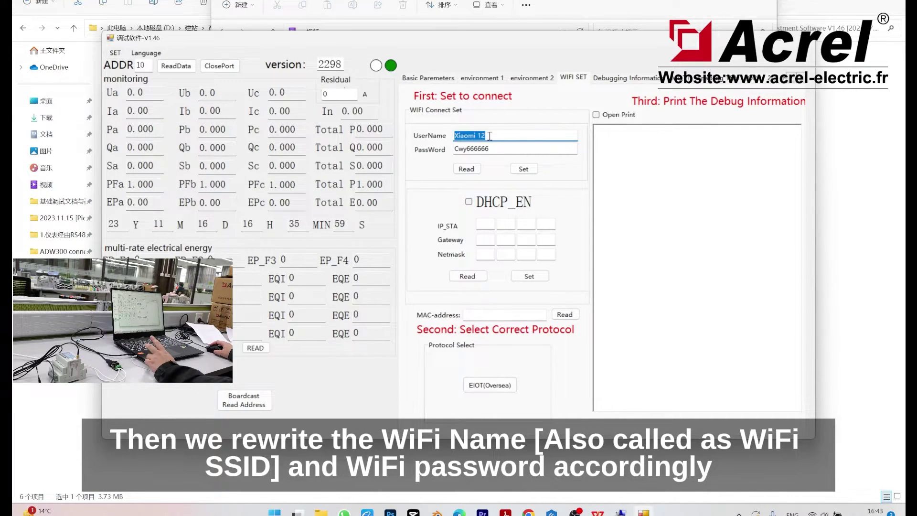
pyautogui.moveTo(491, 149); pyautogui.dragTo(454, 152)
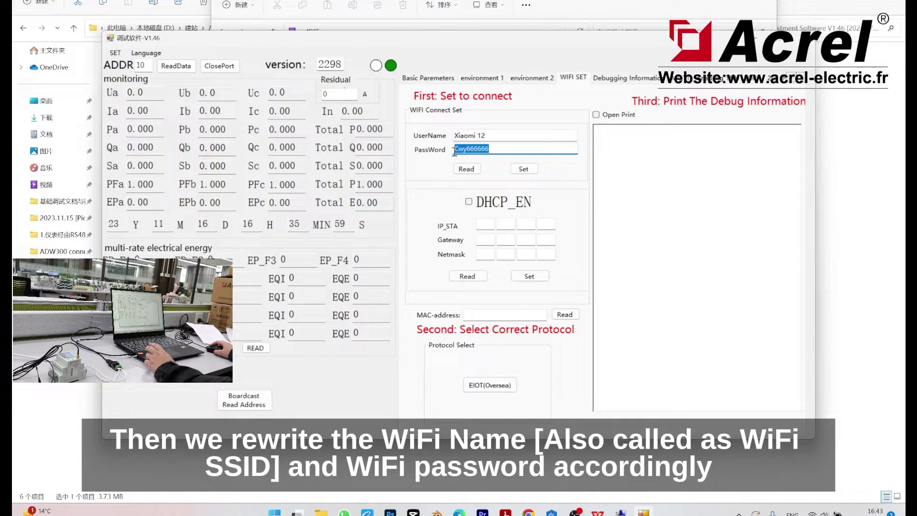
pyautogui.click(505, 137)
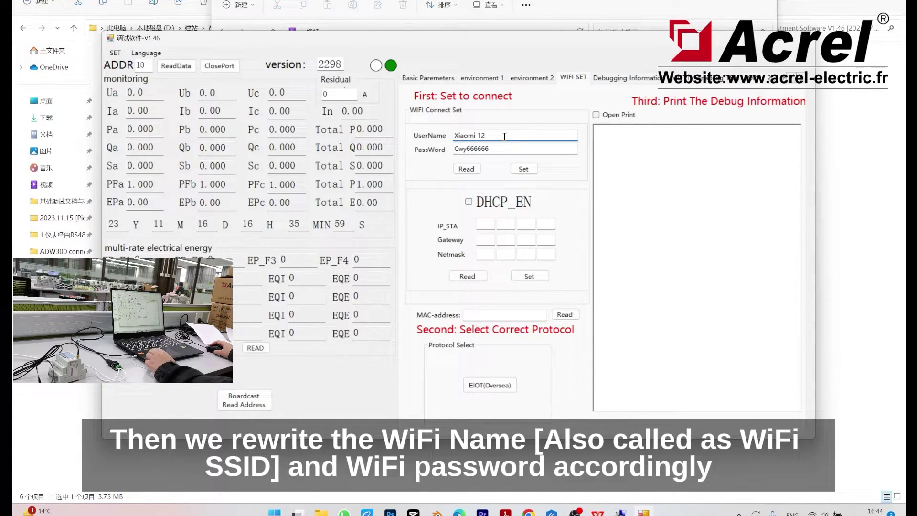
pyautogui.moveTo(504, 136); pyautogui.dragTo(413, 136)
pyautogui.write('Acr')
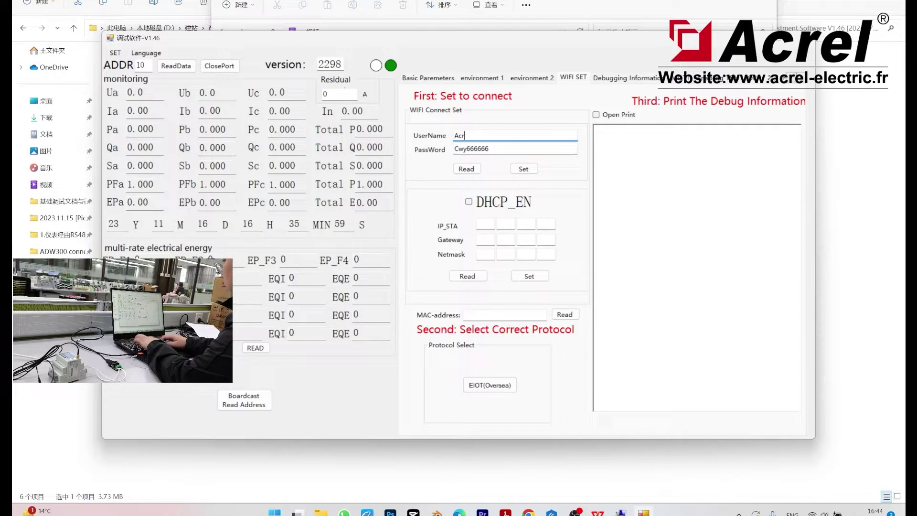
pyautogui.write('el')
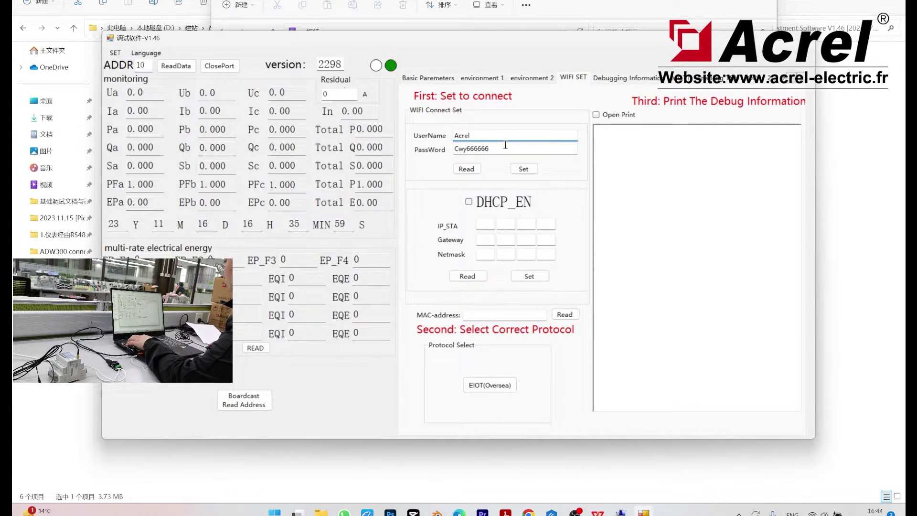
pyautogui.moveTo(505, 146); pyautogui.dragTo(452, 148)
pyautogui.write('123456')
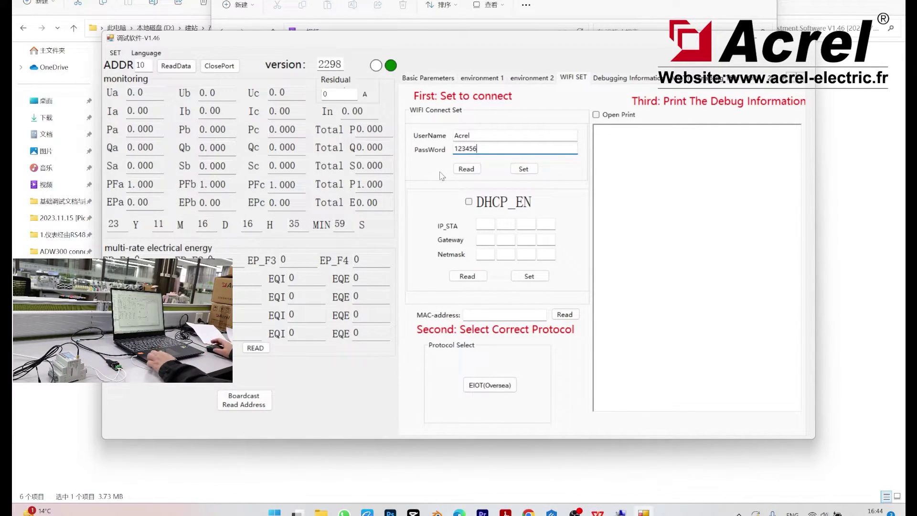
# - Write the Acrel WiFi settings to the meter and read them back successfully
pyautogui.click(490, 135)
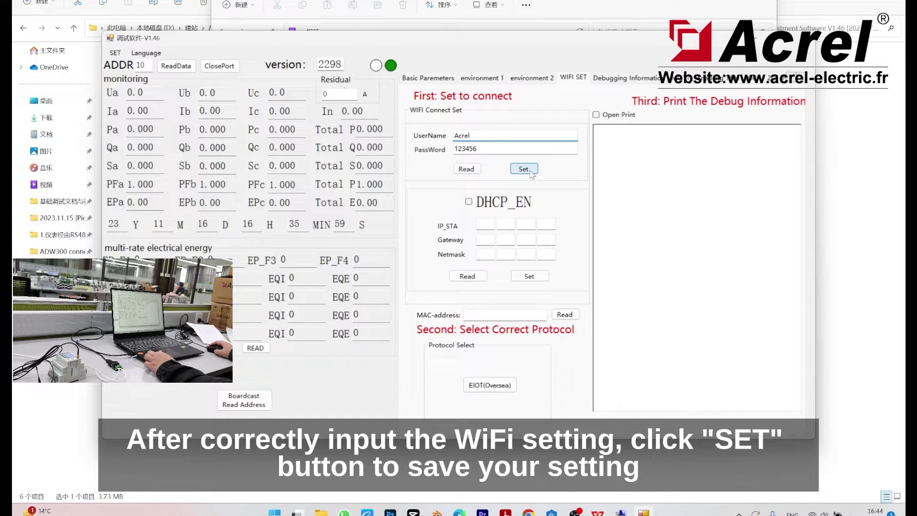
pyautogui.click(532, 175)
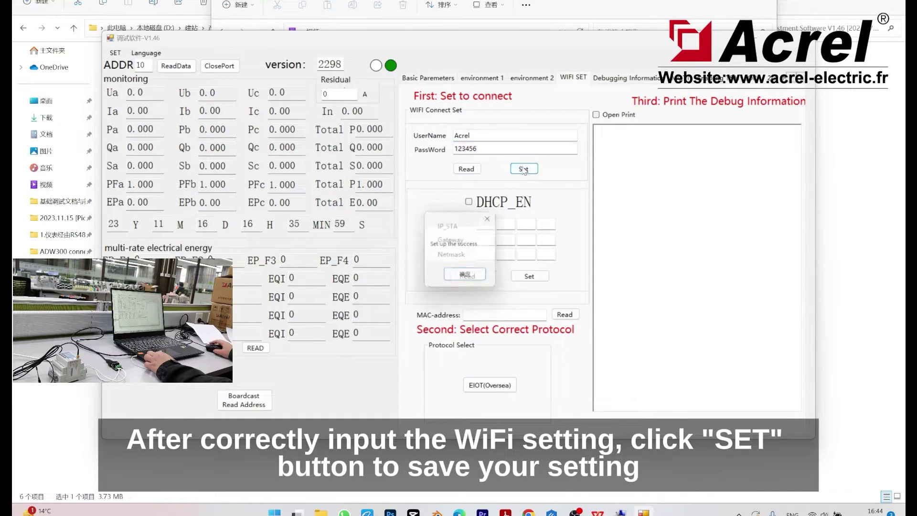
pyautogui.click(477, 280)
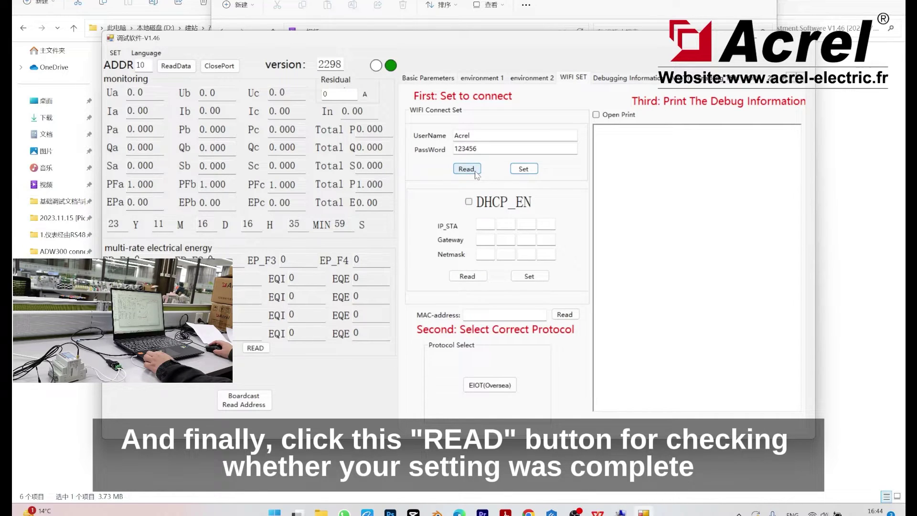
pyautogui.click(475, 173)
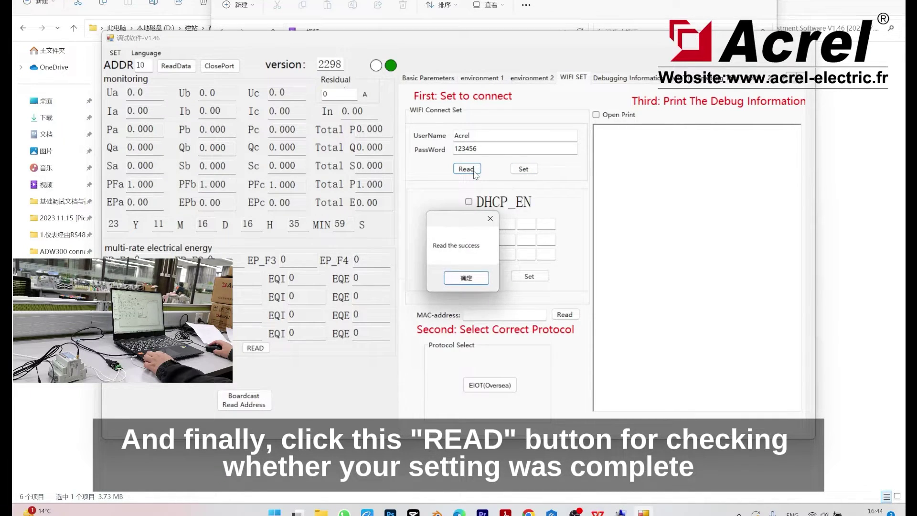
pyautogui.click(471, 278)
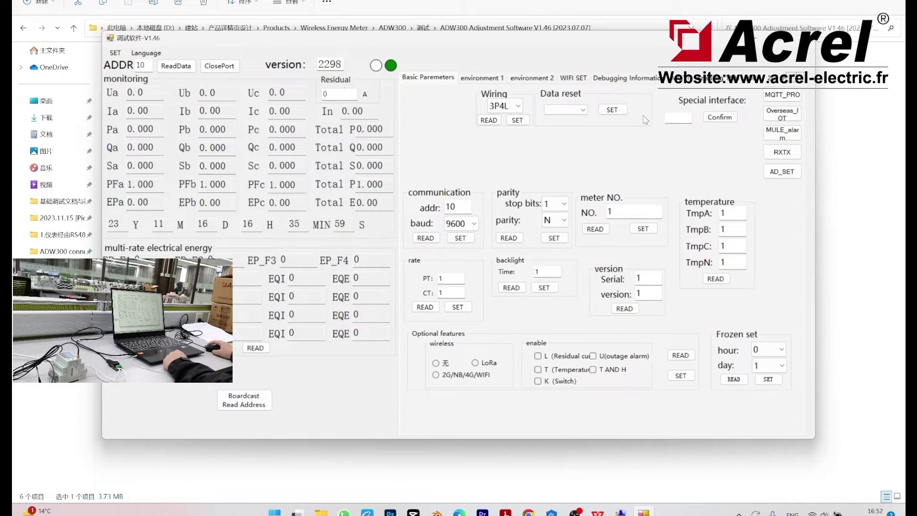
# - On the environment 2 page, read the 170 block's APN settings, retrying after the no-reply error
pyautogui.click(518, 80)
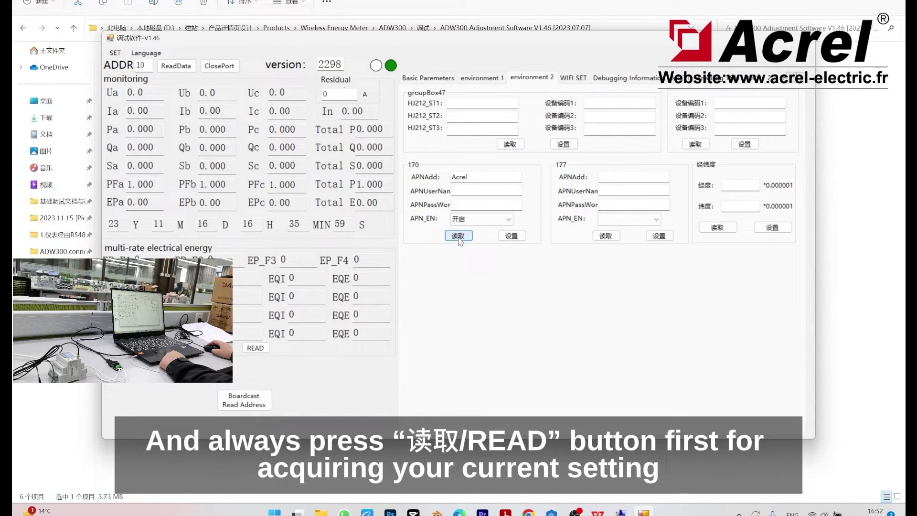
pyautogui.click(458, 237)
pyautogui.click(481, 277)
pyautogui.click(462, 240)
pyautogui.click(473, 278)
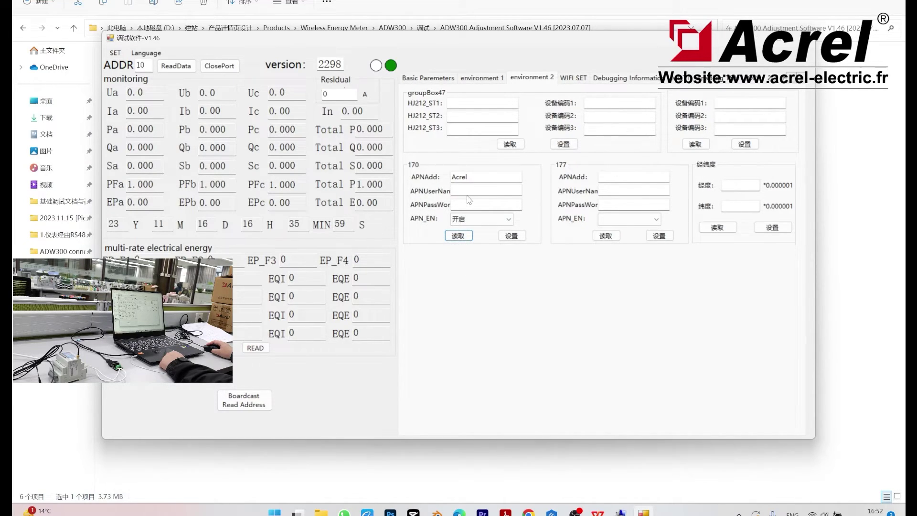
# - Change the APN address to Acrel.com and enter the APN user name and password
pyautogui.click(475, 176)
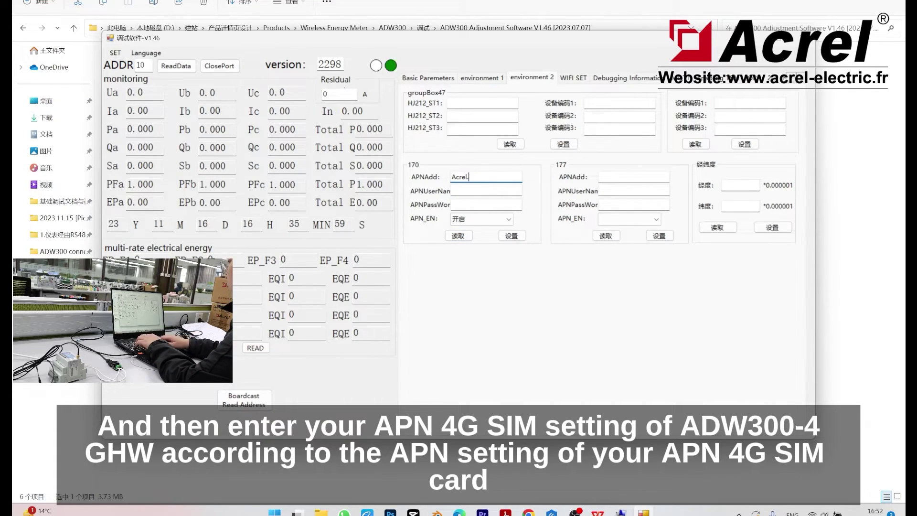
pyautogui.write('.com')
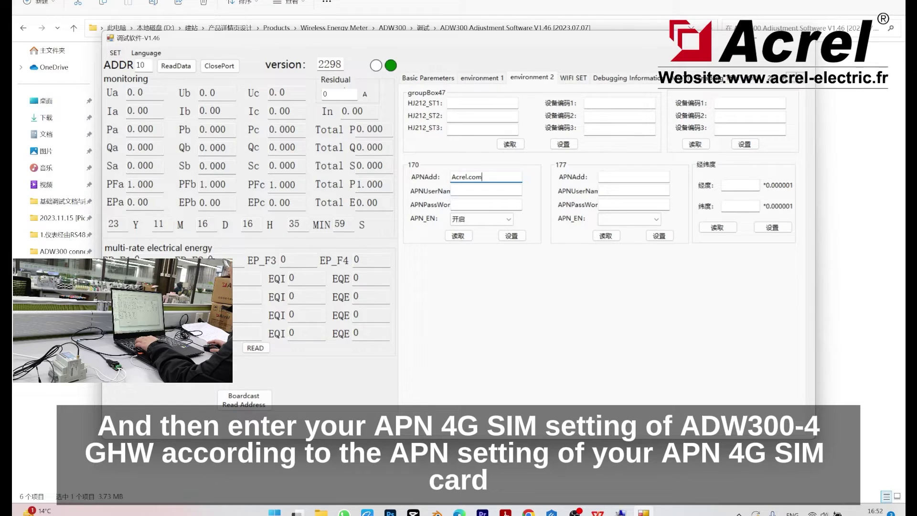
pyautogui.click(489, 188)
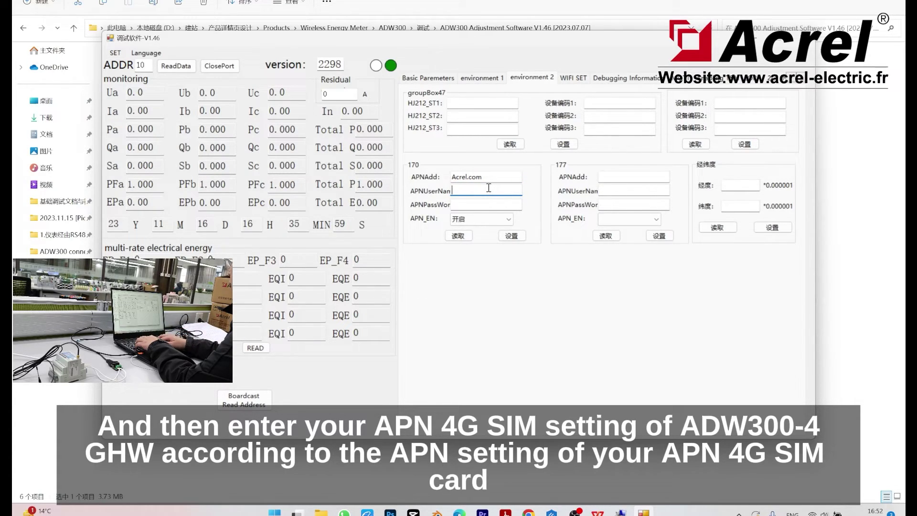
pyautogui.write('acrel')
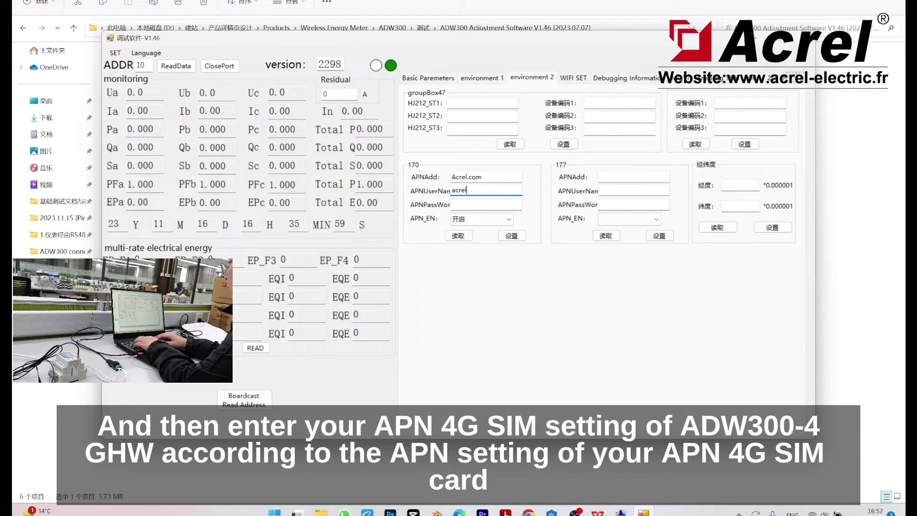
pyautogui.click(486, 205)
pyautogui.write('1')
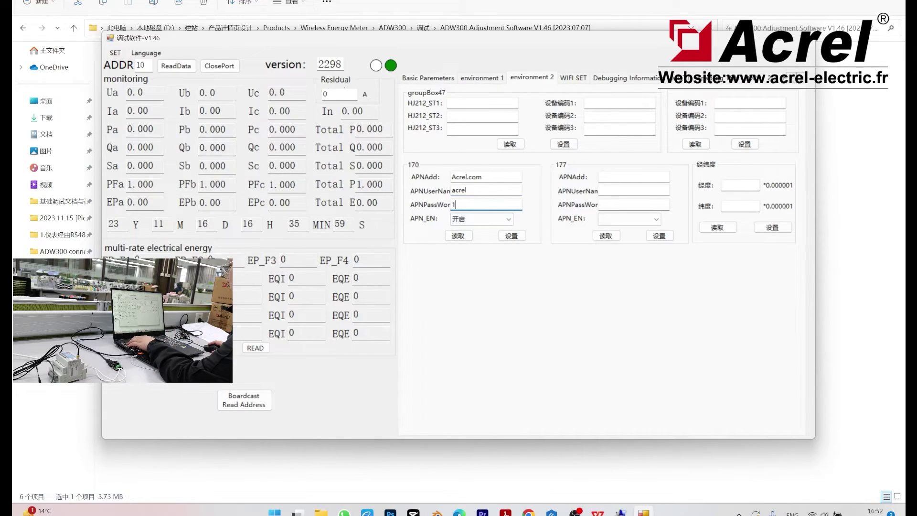
pyautogui.write('23456')
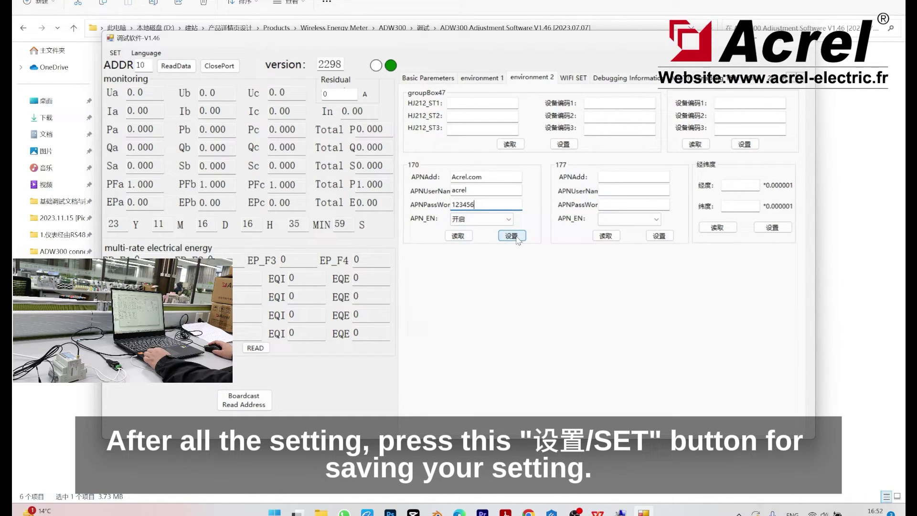
# - Write the Acrel.com APN settings to the meter and read them back to confirm
pyautogui.click(512, 236)
pyautogui.click(483, 276)
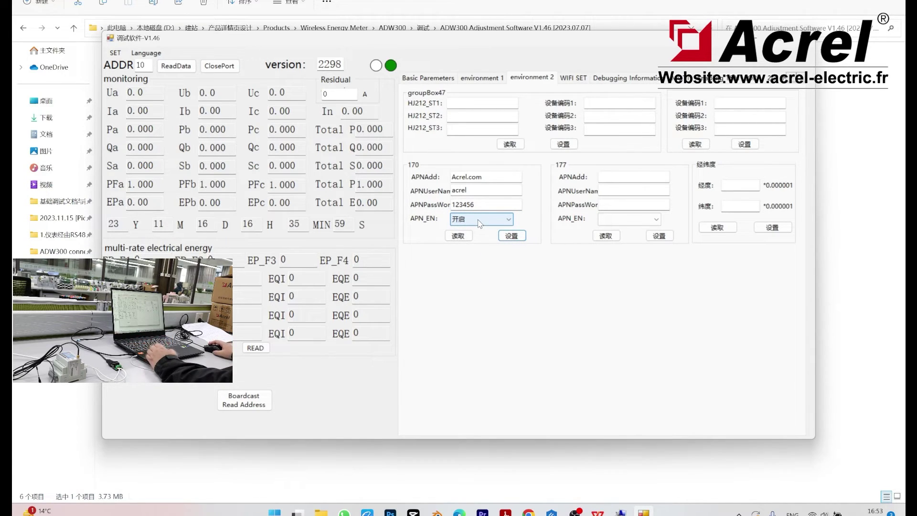
pyautogui.click(472, 235)
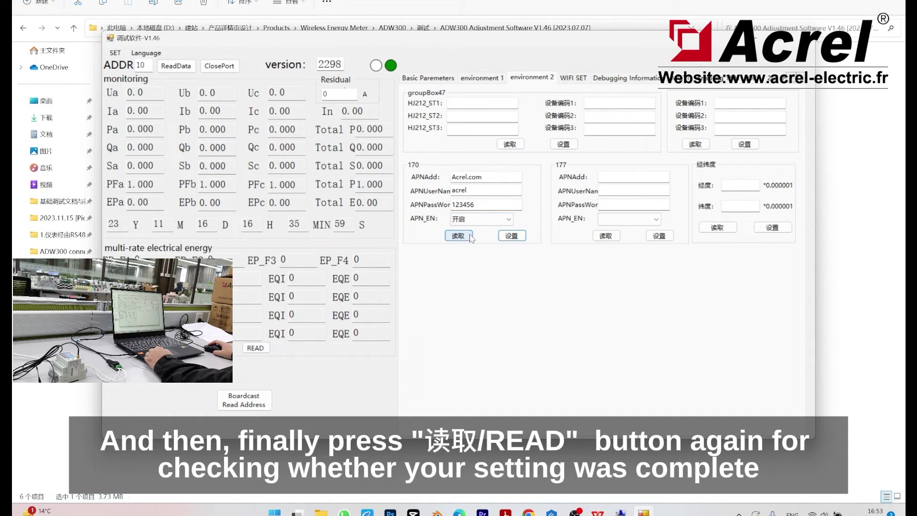
pyautogui.click(466, 277)
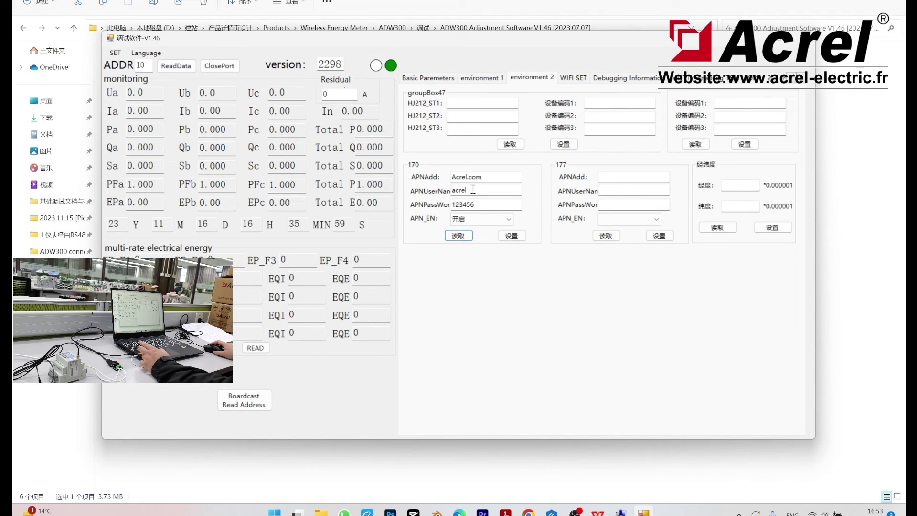
# - Delete the text in the APNUserName and APNPassWor fields, leaving Acrel.com as the address
pyautogui.moveTo(480, 190); pyautogui.dragTo(446, 193)
pyautogui.press('BackSpace')
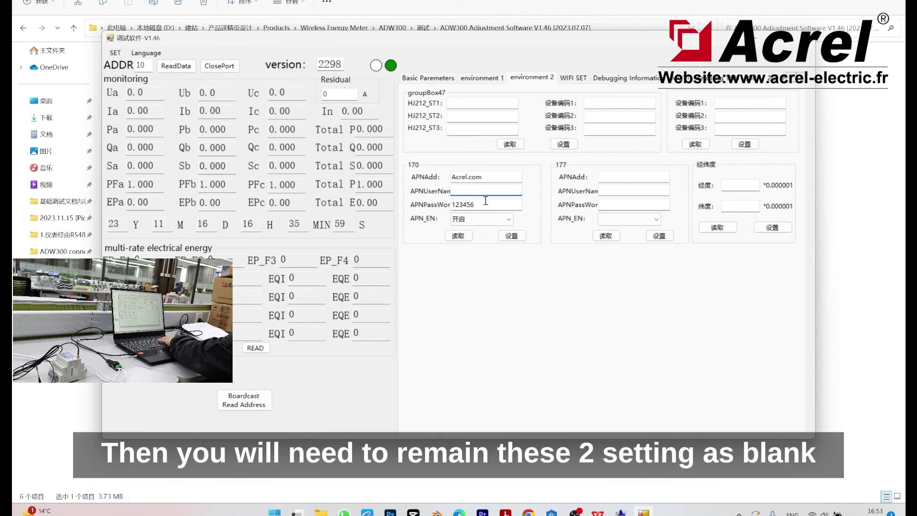
pyautogui.doubleClick(486, 204)
pyautogui.press('BackSpace')
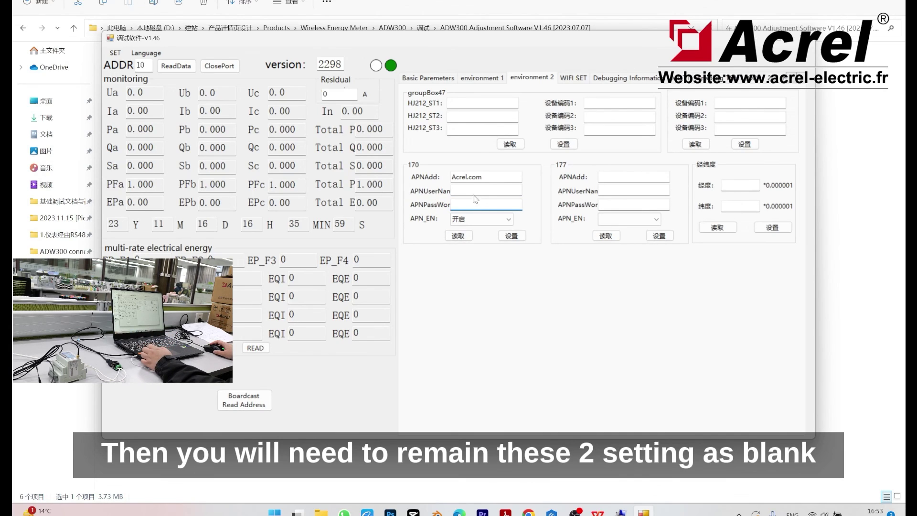